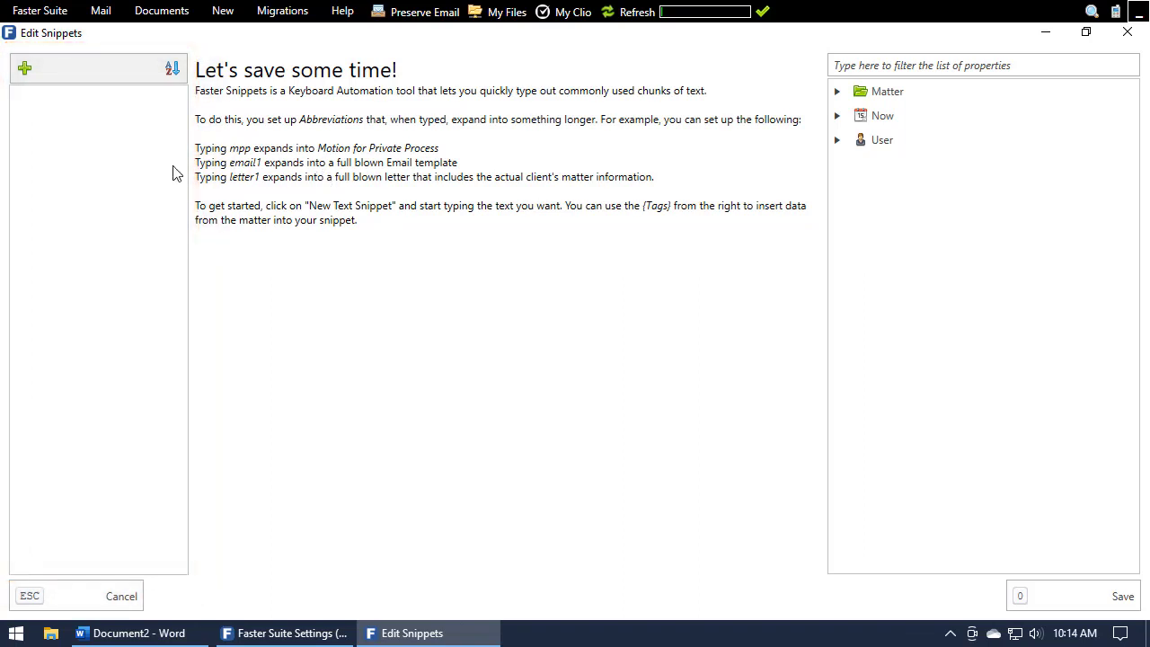
# Create a new snippet and set its description to "Example Snippet".
pyautogui.rightClick(100, 183)
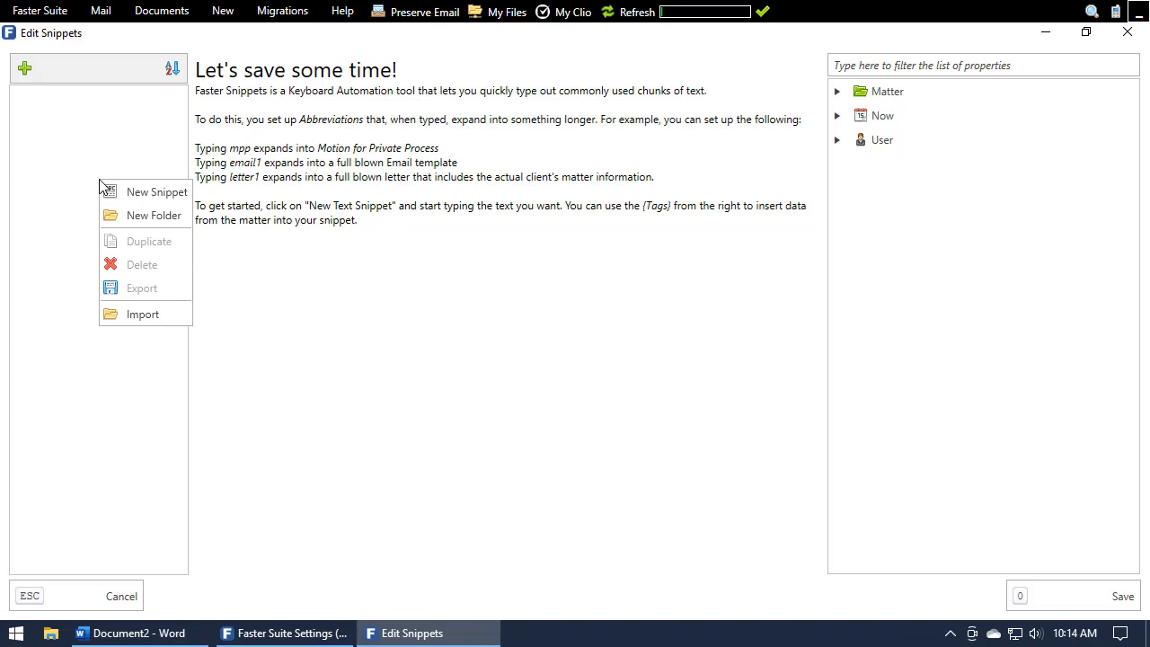
pyautogui.click(312, 175)
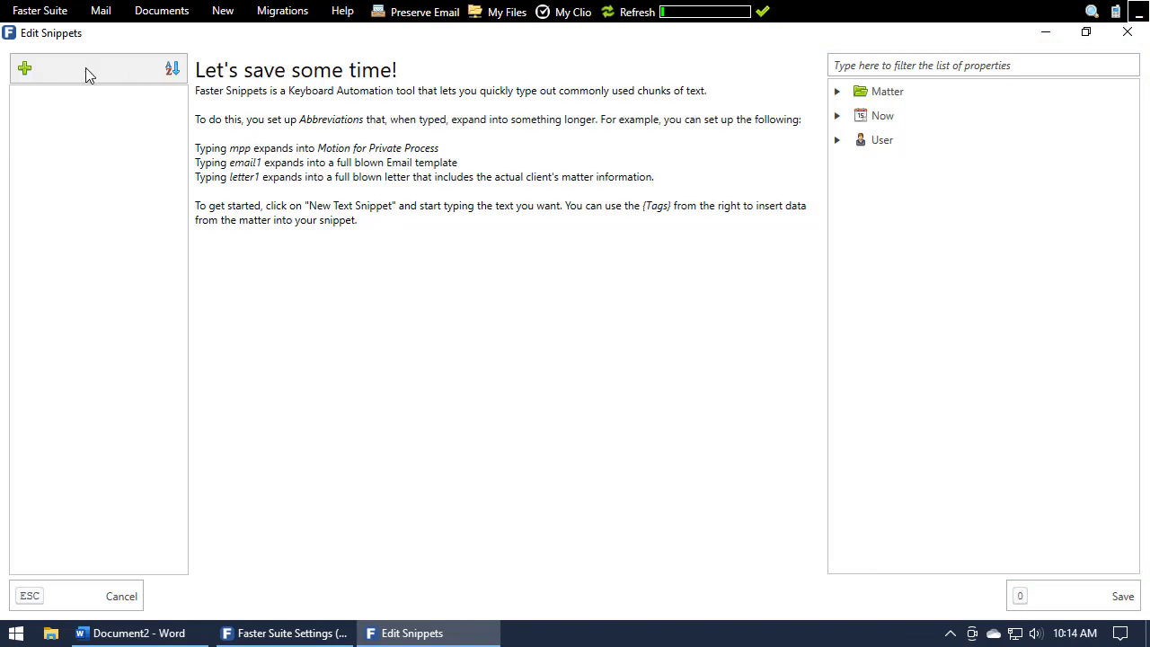
pyautogui.click(27, 71)
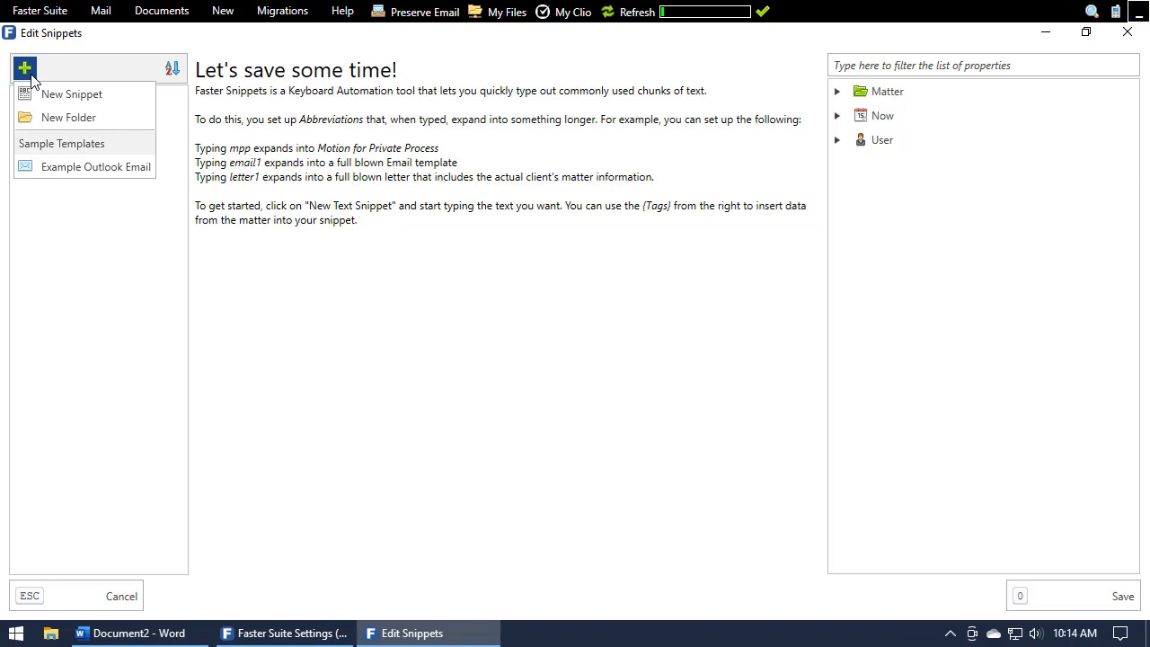
pyautogui.click(72, 97)
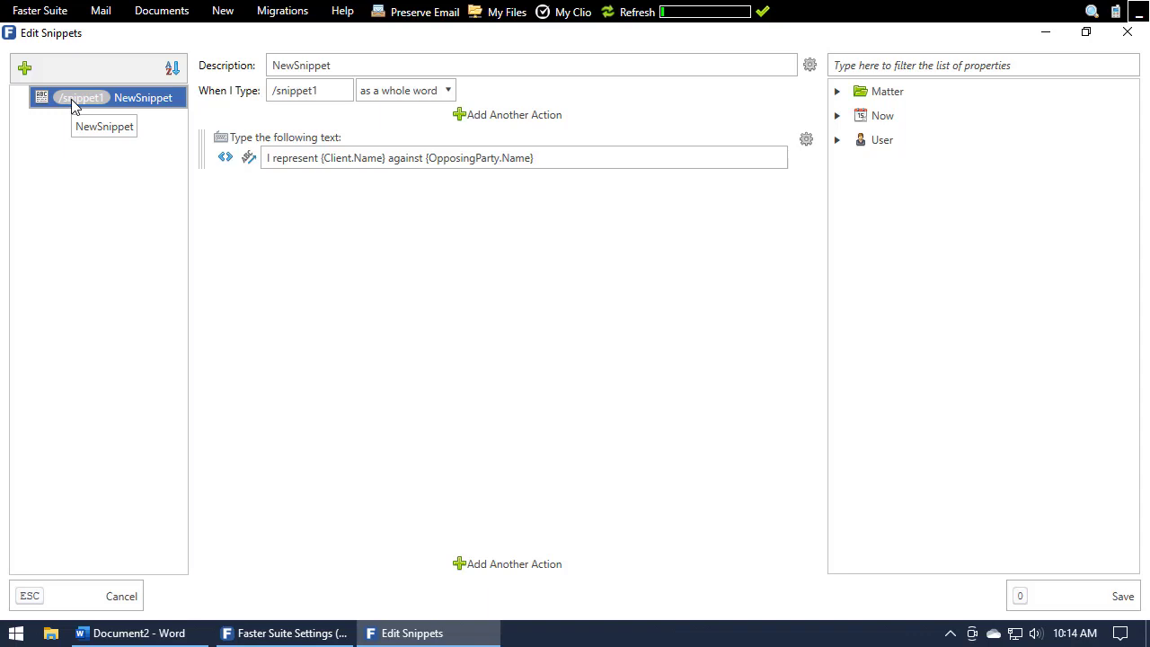
pyautogui.moveTo(349, 64); pyautogui.dragTo(259, 69)
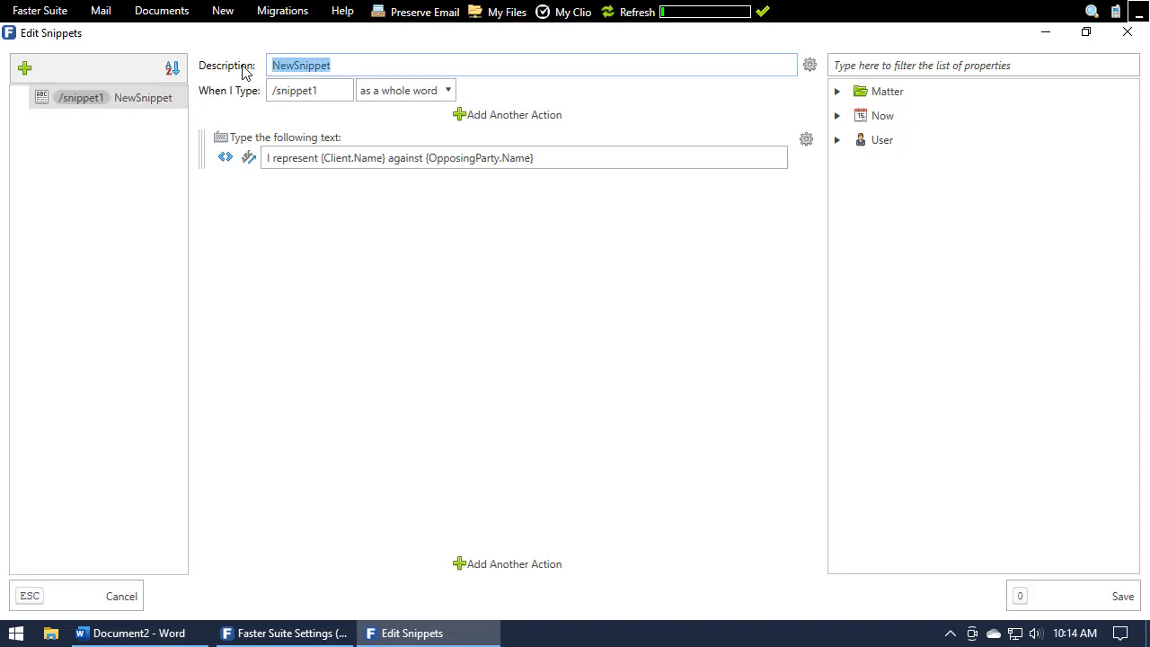
pyautogui.write('Example Sni')
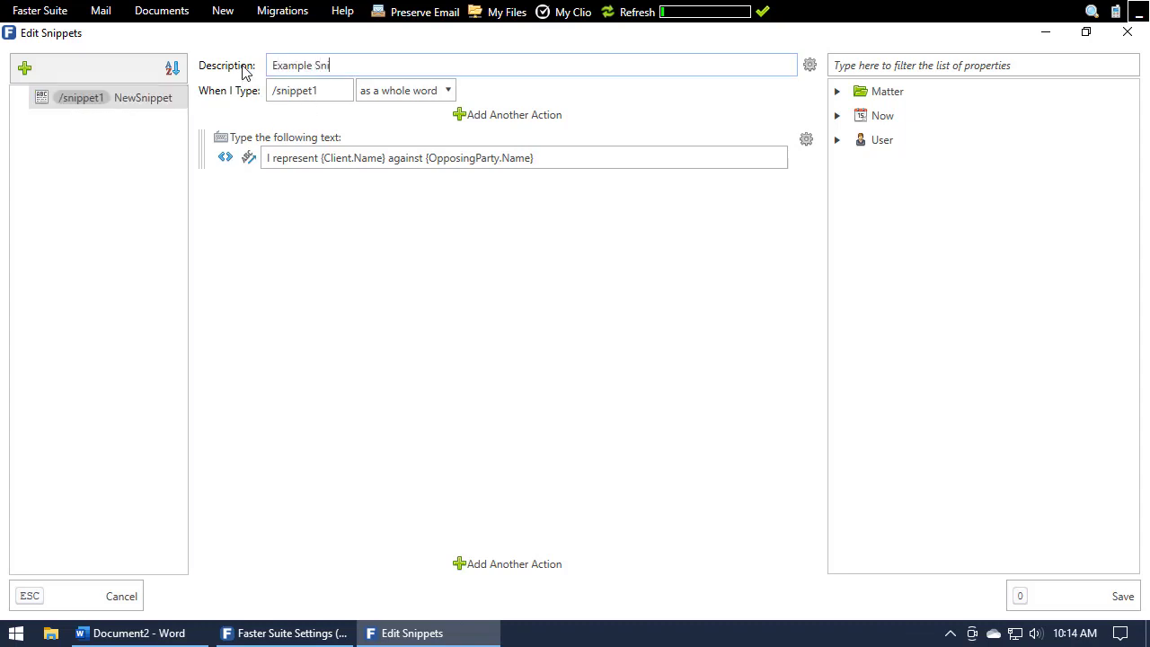
pyautogui.write('ppet')
# Set the snippet's trigger abbreviation to /Example.
pyautogui.doubleClick(347, 90)
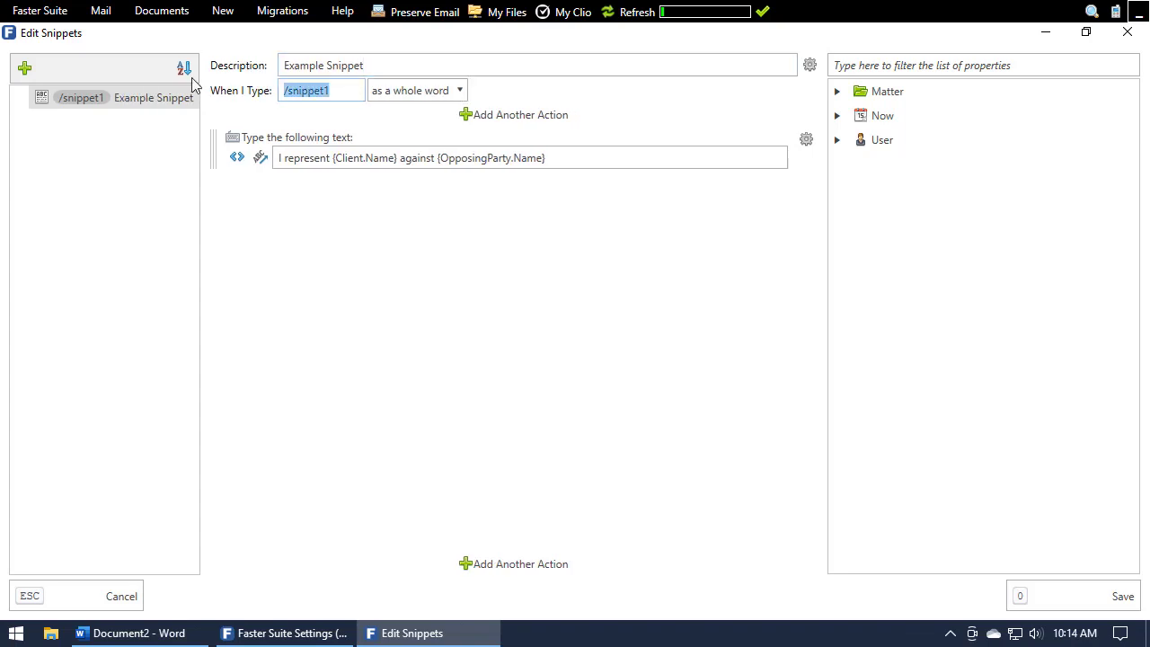
pyautogui.press('BackSpace')
pyautogui.write('Example')
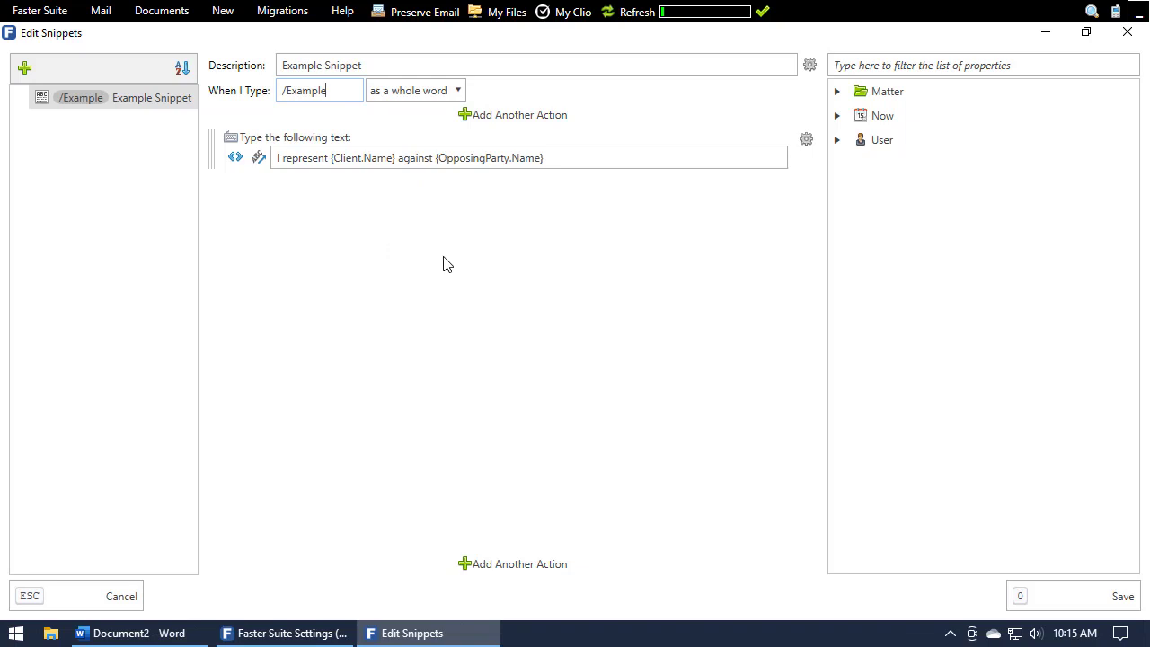
# Replace the snippet's default text action with an empty text action, a Press Keys action and a Use a Keyboard Shortcut action.
pyautogui.click(805, 142)
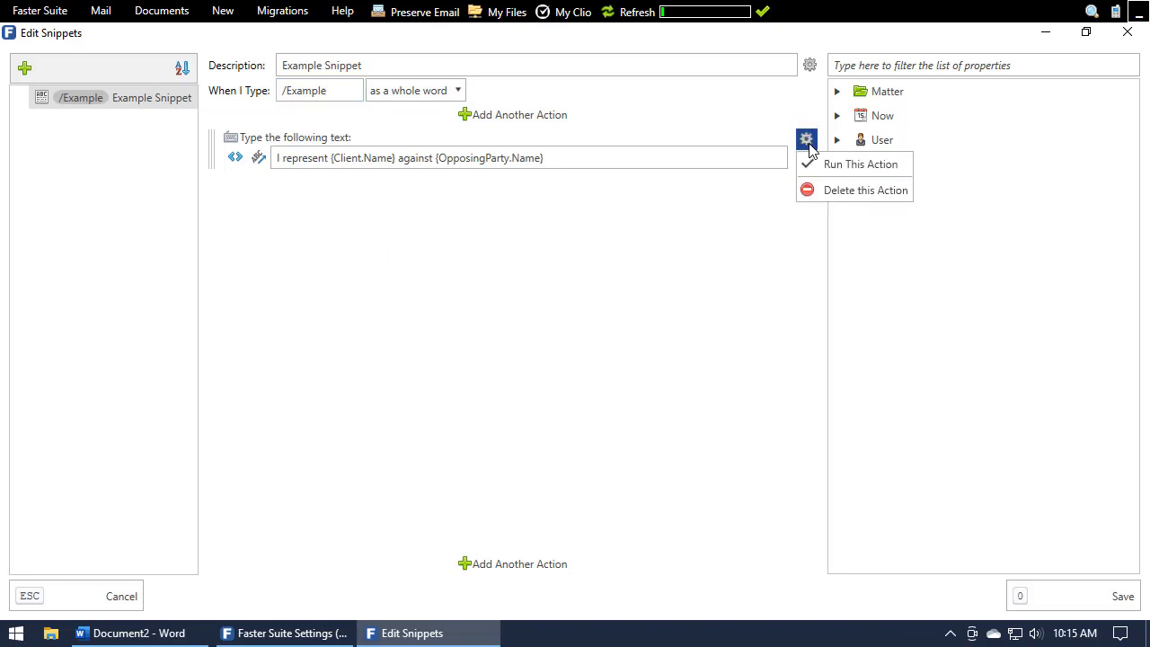
pyautogui.click(820, 190)
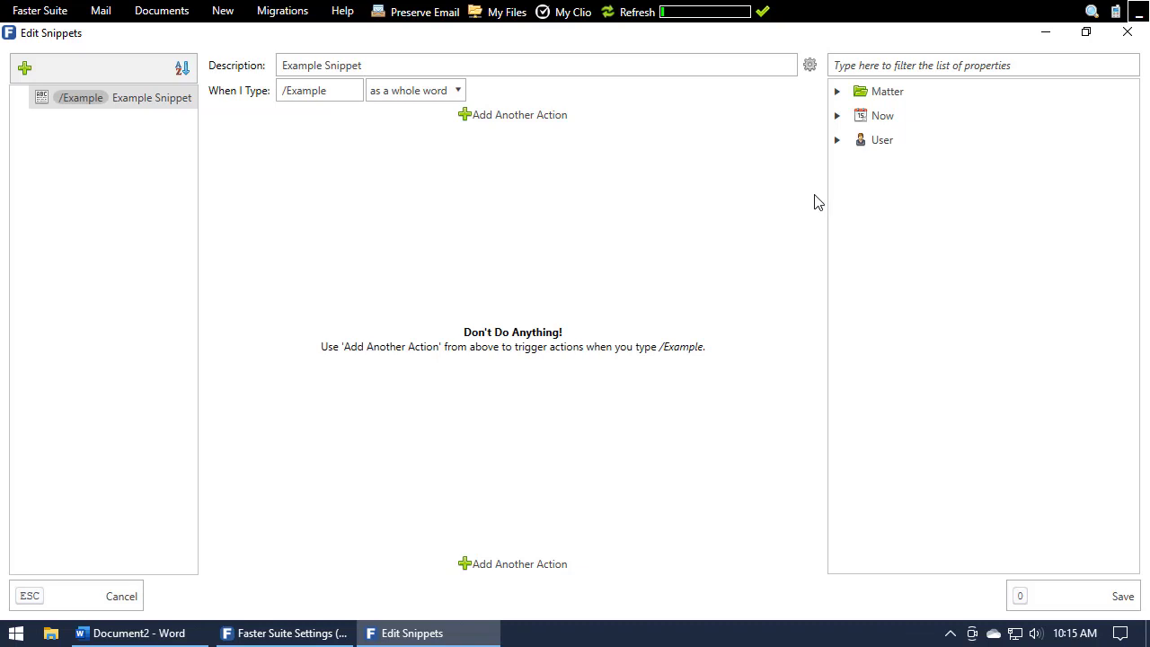
pyautogui.click(521, 115)
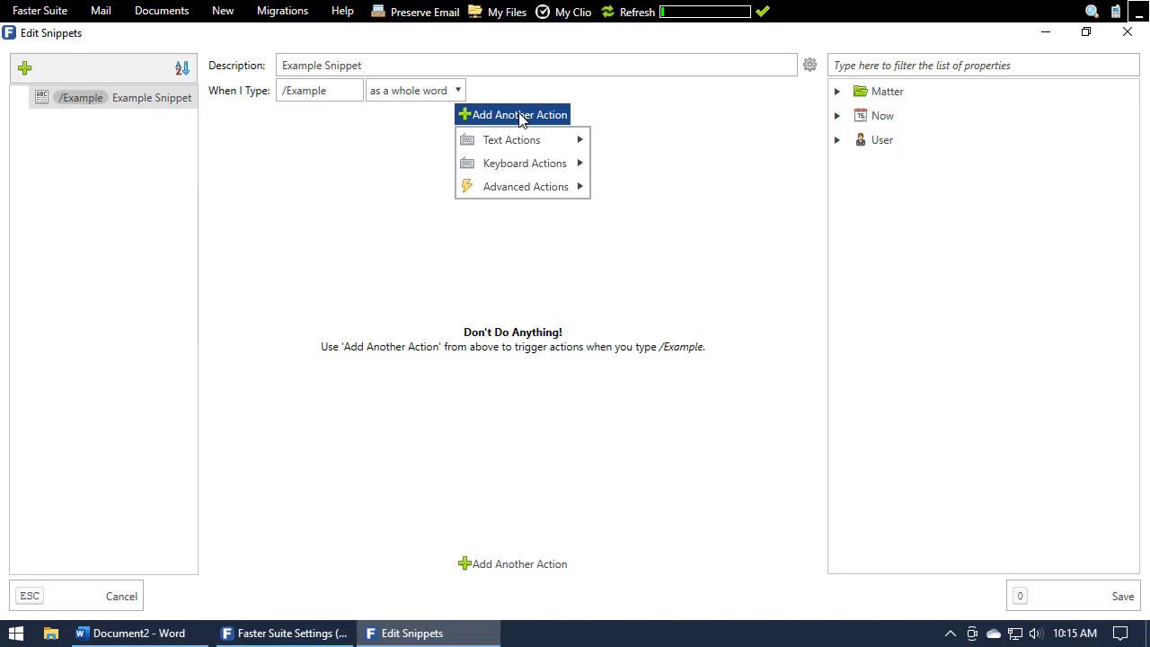
pyautogui.moveTo(516, 141)
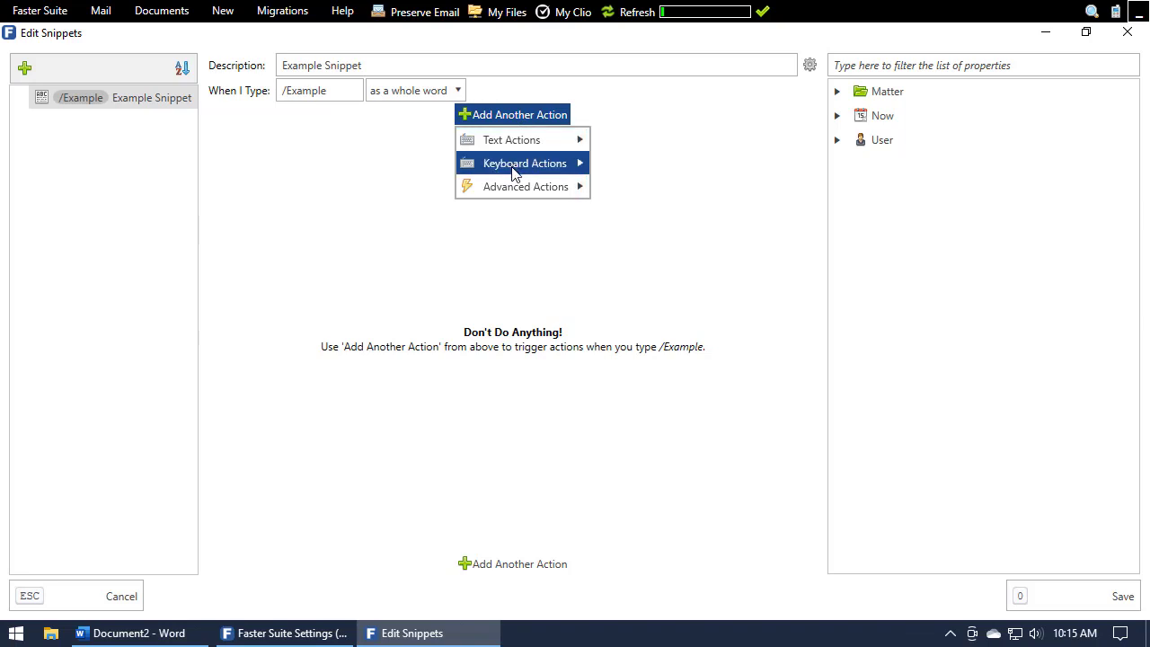
pyautogui.moveTo(515, 171)
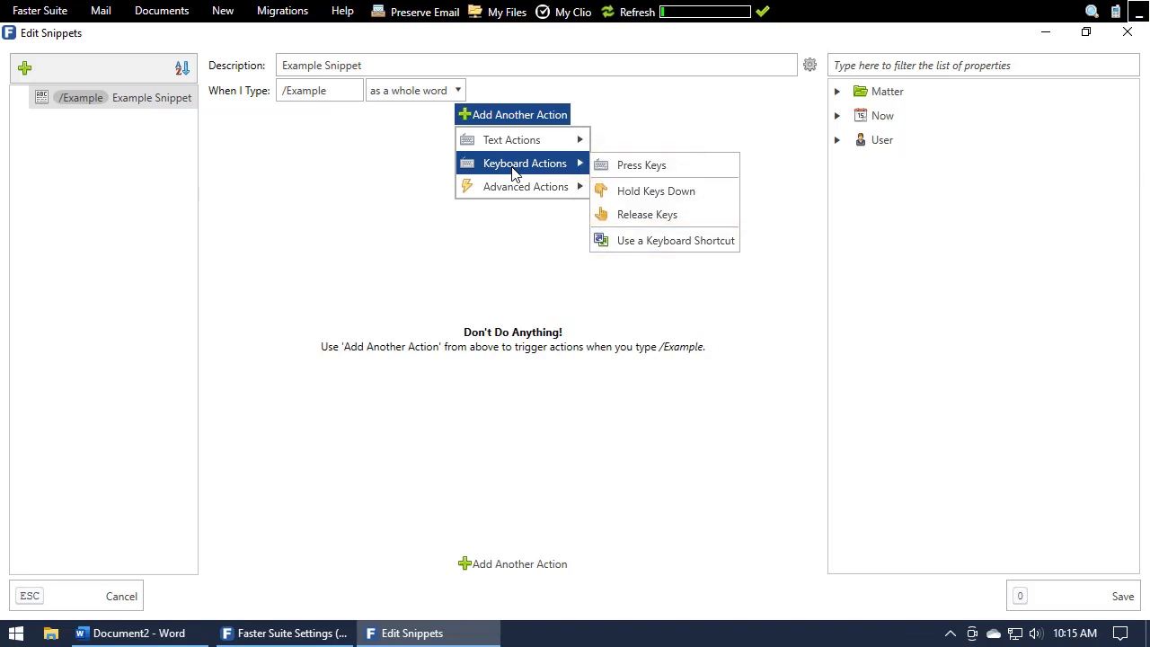
pyautogui.moveTo(550, 146)
pyautogui.click(619, 191)
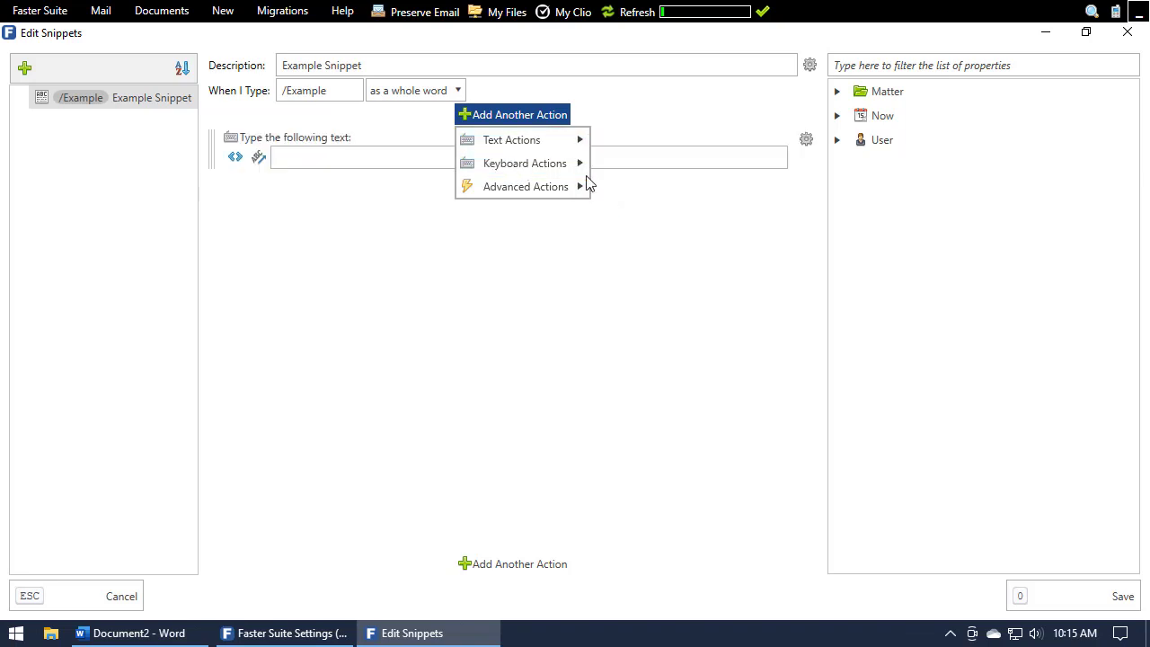
pyautogui.moveTo(575, 163)
pyautogui.click(628, 166)
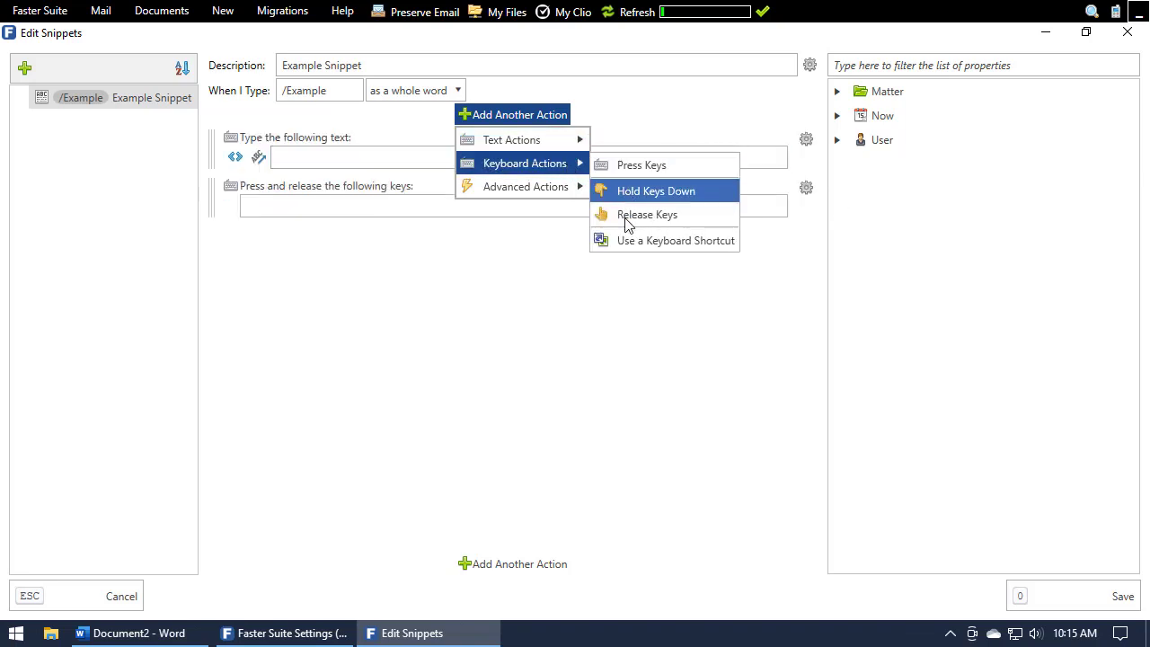
pyautogui.click(627, 241)
pyautogui.click(551, 123)
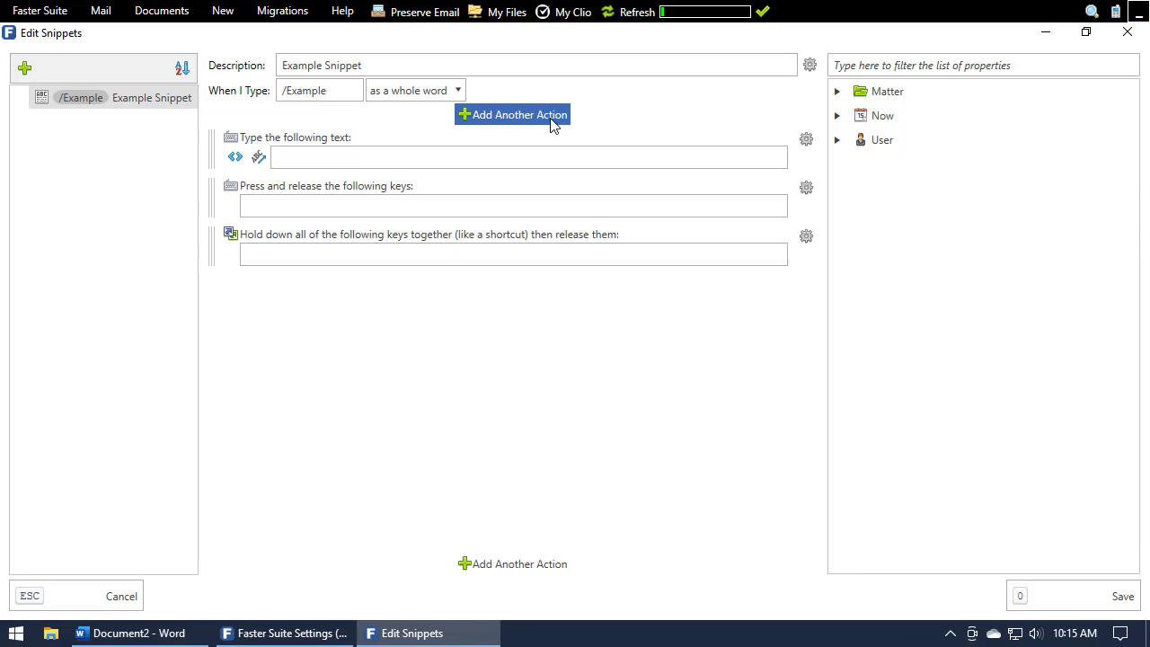
pyautogui.moveTo(224, 260)
pyautogui.mouseDown()
pyautogui.moveTo(216, 180)
pyautogui.moveTo(215, 279)
pyautogui.mouseUp()
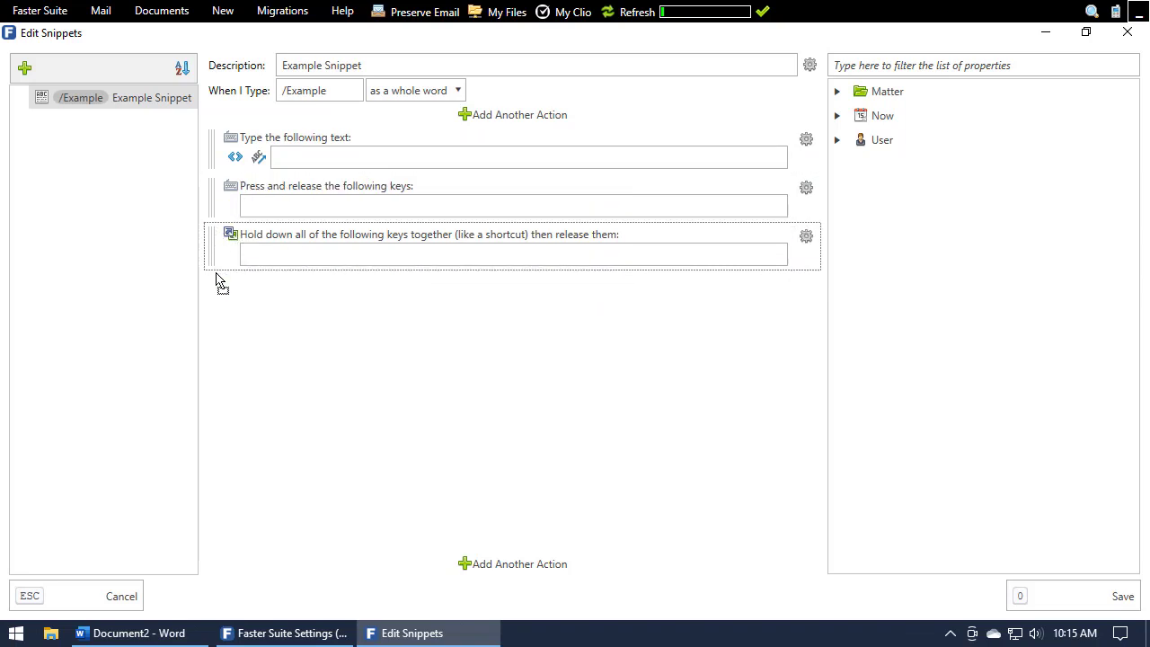
# Enter "This is some static text." in the text action, followed after a blank line by the indented sentence "This is indented text on a new line.".
pyautogui.click(339, 164)
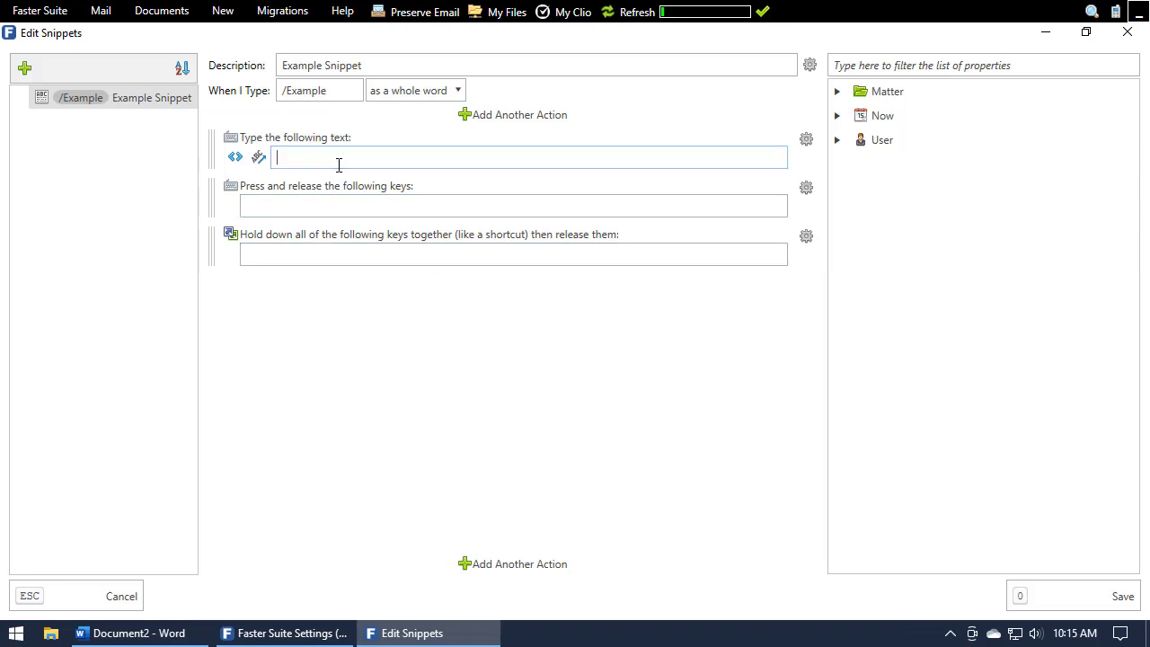
pyautogui.write('This is some static text.')
pyautogui.press('Return')
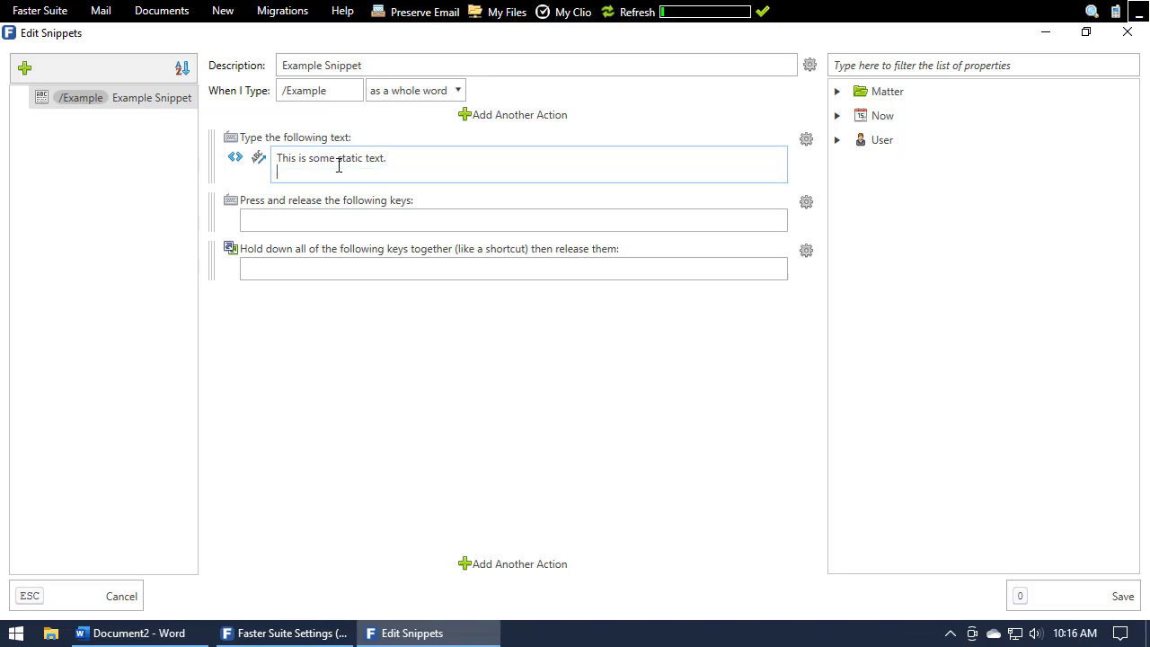
pyautogui.write('This')
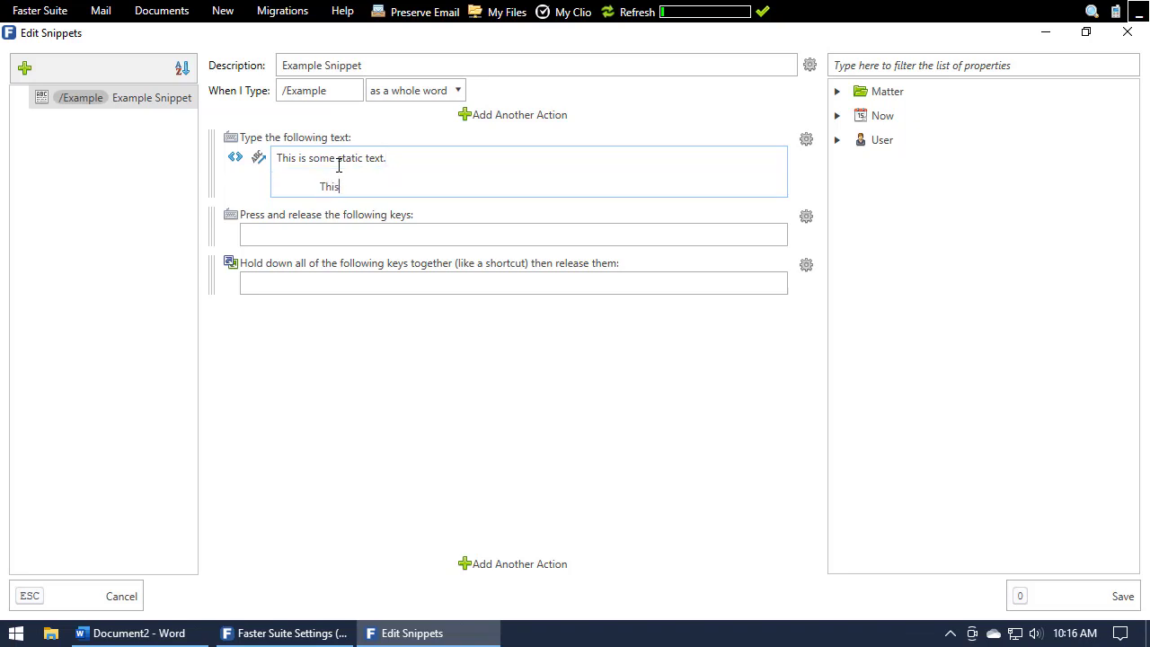
pyautogui.write(' is indented text on a new line.')
pyautogui.press('Return')
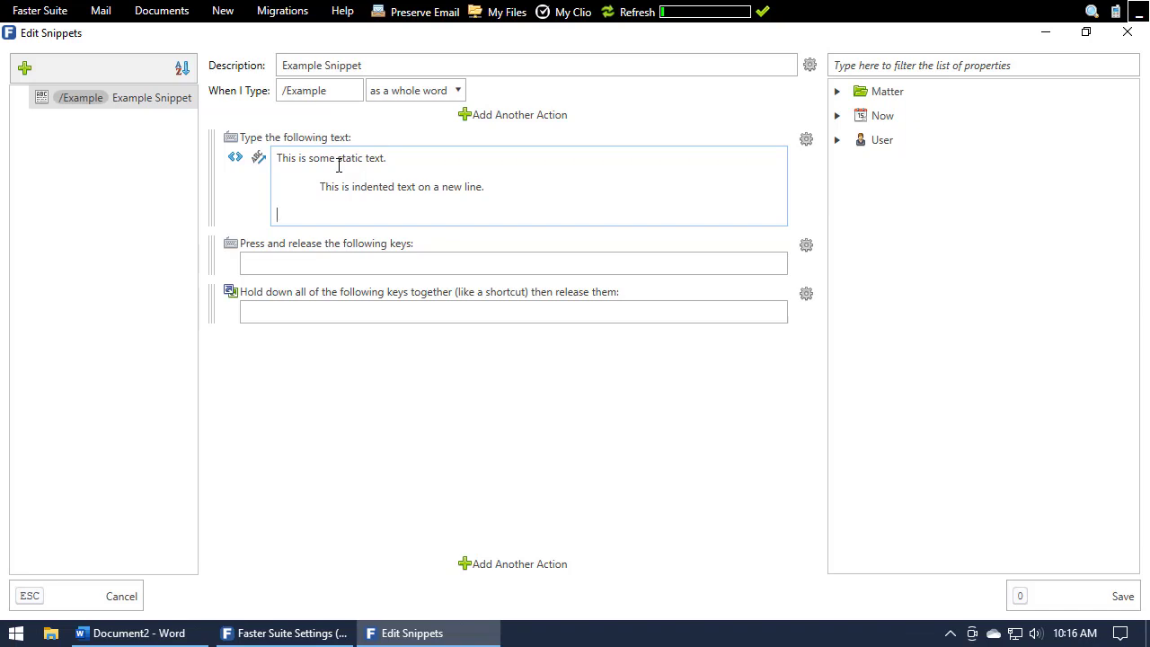
# Insert the matter's description variable {Matter.Description} on the last line of the text action.
pyautogui.click(836, 95)
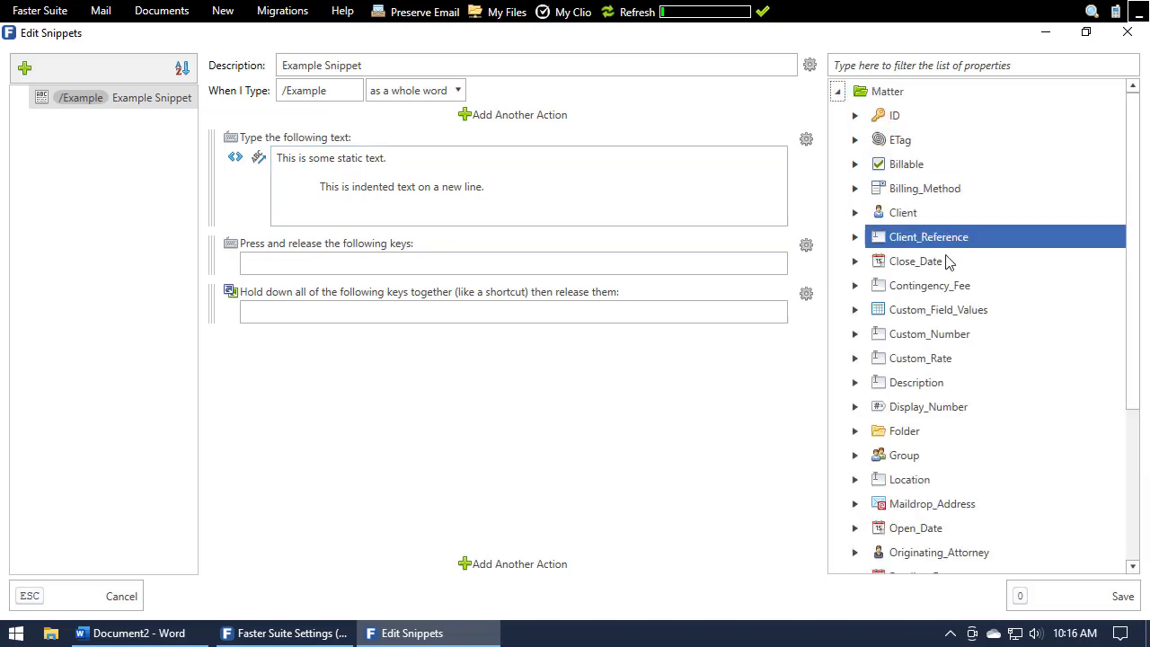
pyautogui.doubleClick(925, 395)
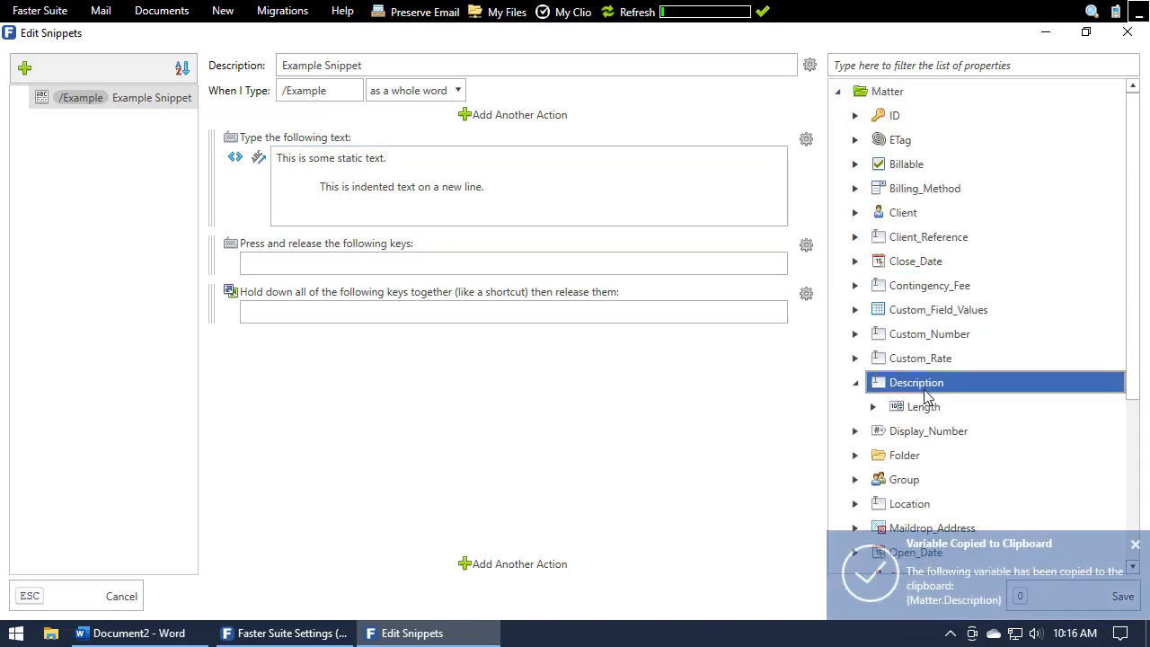
pyautogui.click(367, 221)
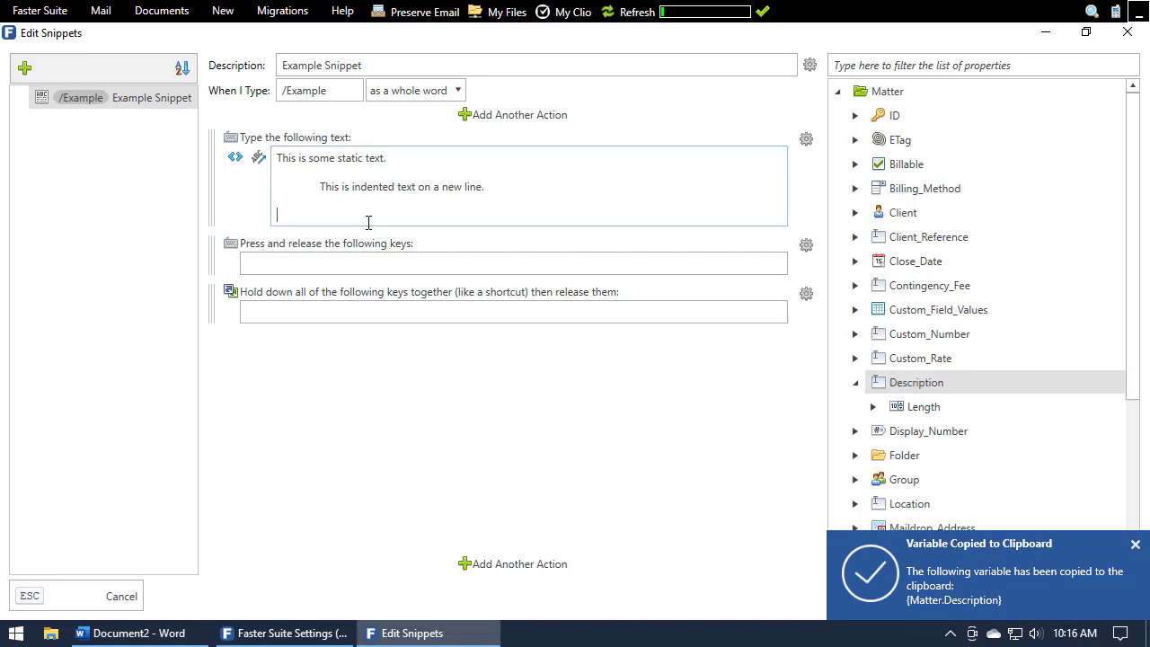
pyautogui.rightClick(366, 222)
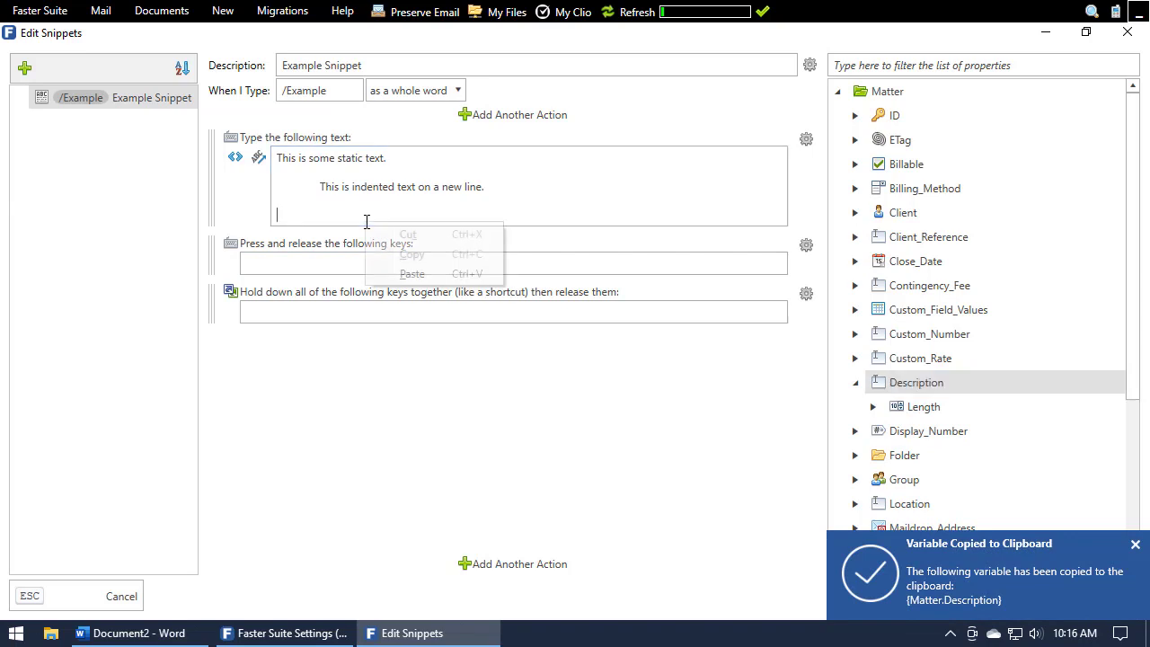
pyautogui.click(412, 274)
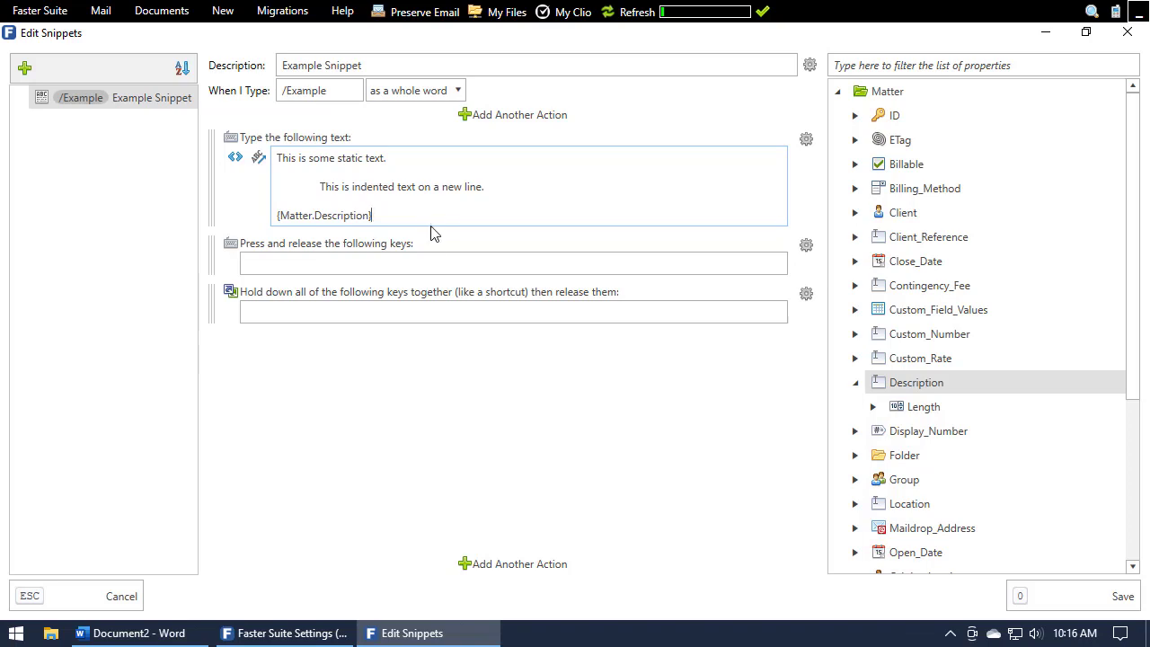
# Assign the Tab key to the snippet's press-and-release action.
pyautogui.click(422, 258)
pyautogui.write('Tab')
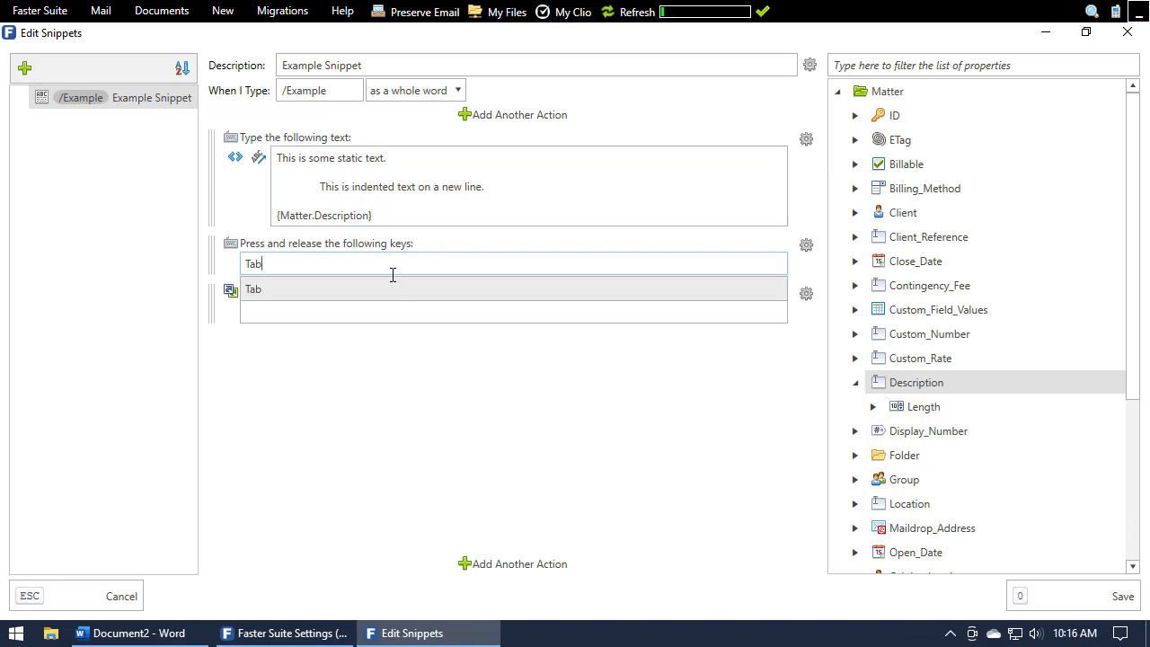
pyautogui.click(372, 289)
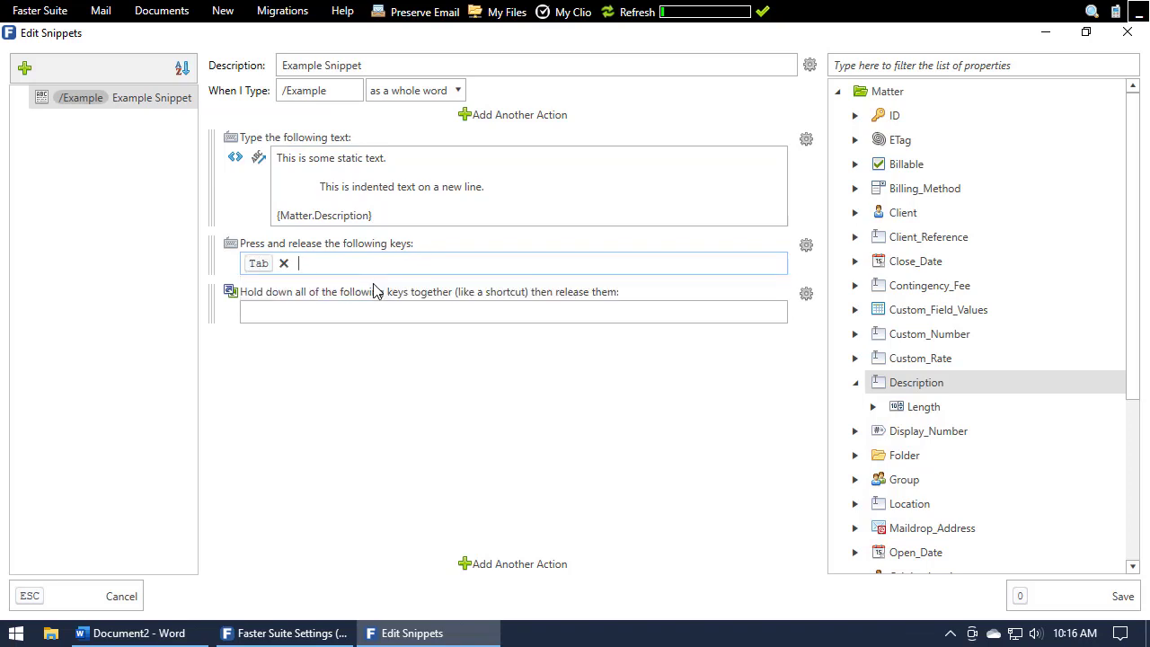
# Assign the Alt and U key combination to the snippet's keyboard shortcut action.
pyautogui.click(347, 308)
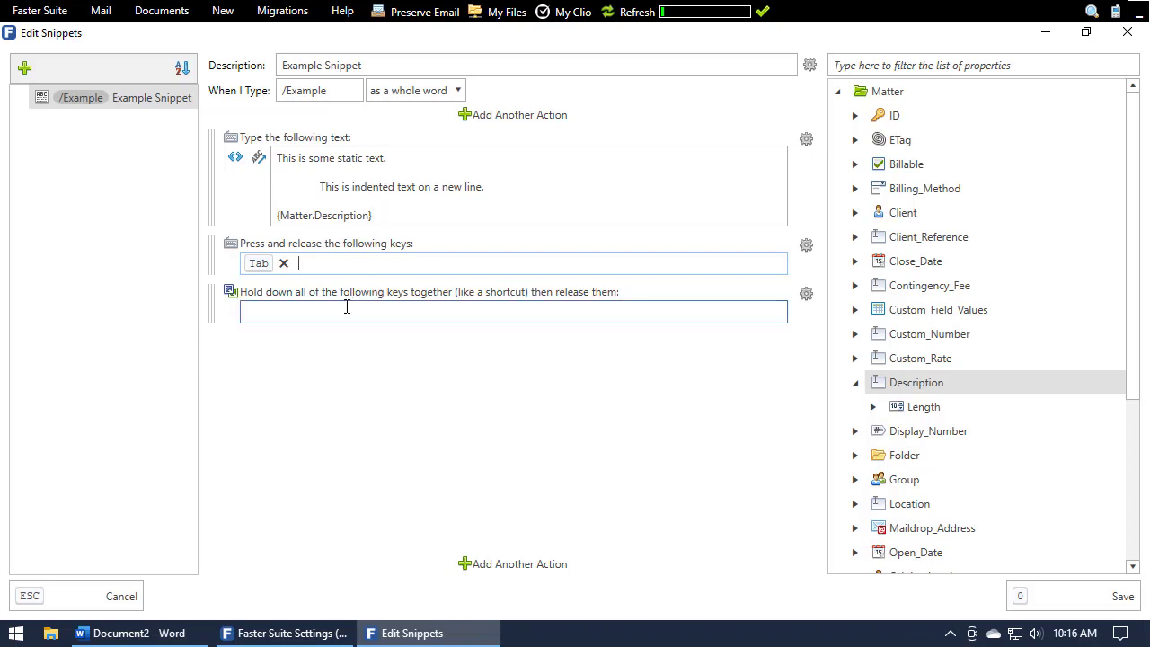
pyautogui.write('Alt')
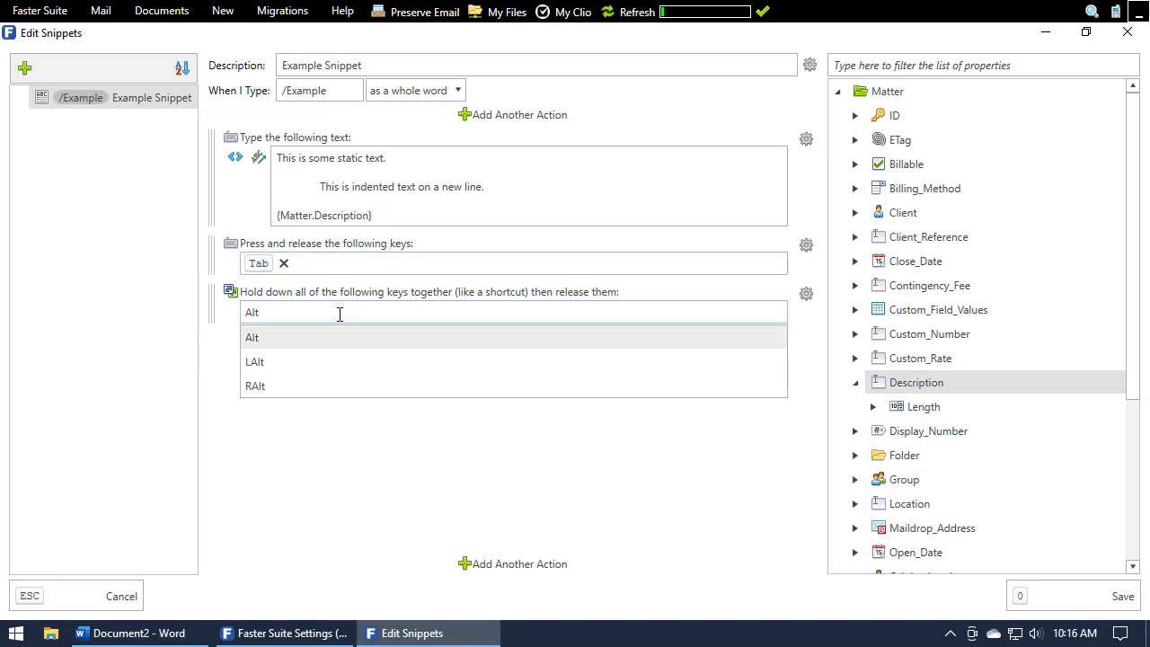
pyautogui.click(328, 339)
pyautogui.write('u')
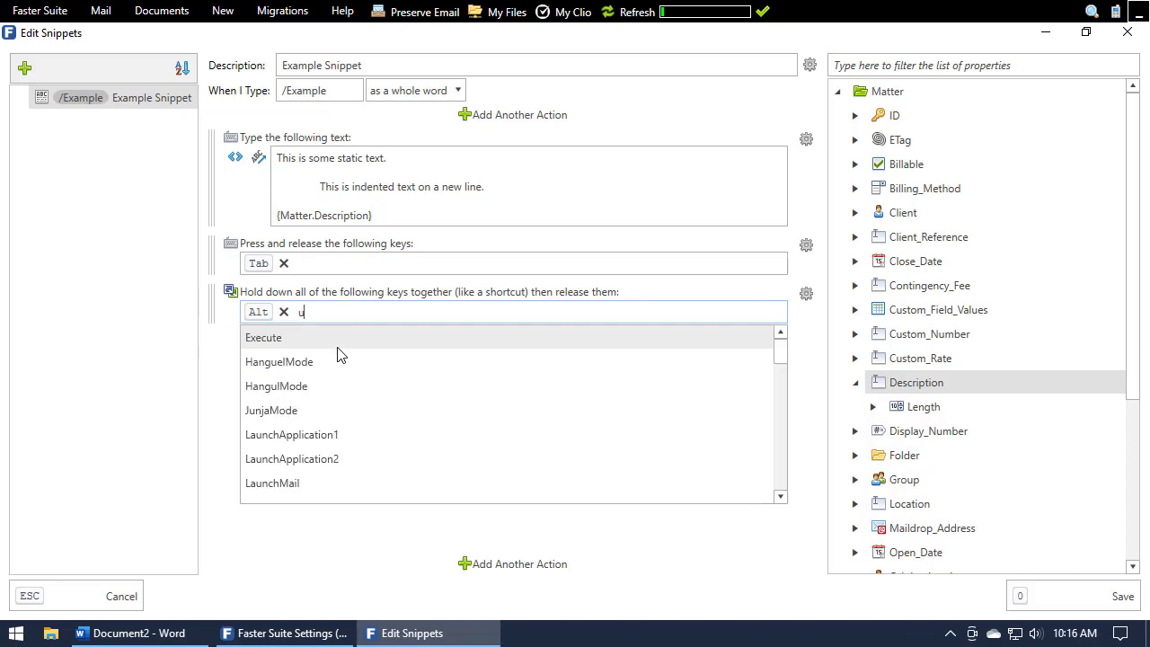
pyautogui.scroll(-10, 332, 389)
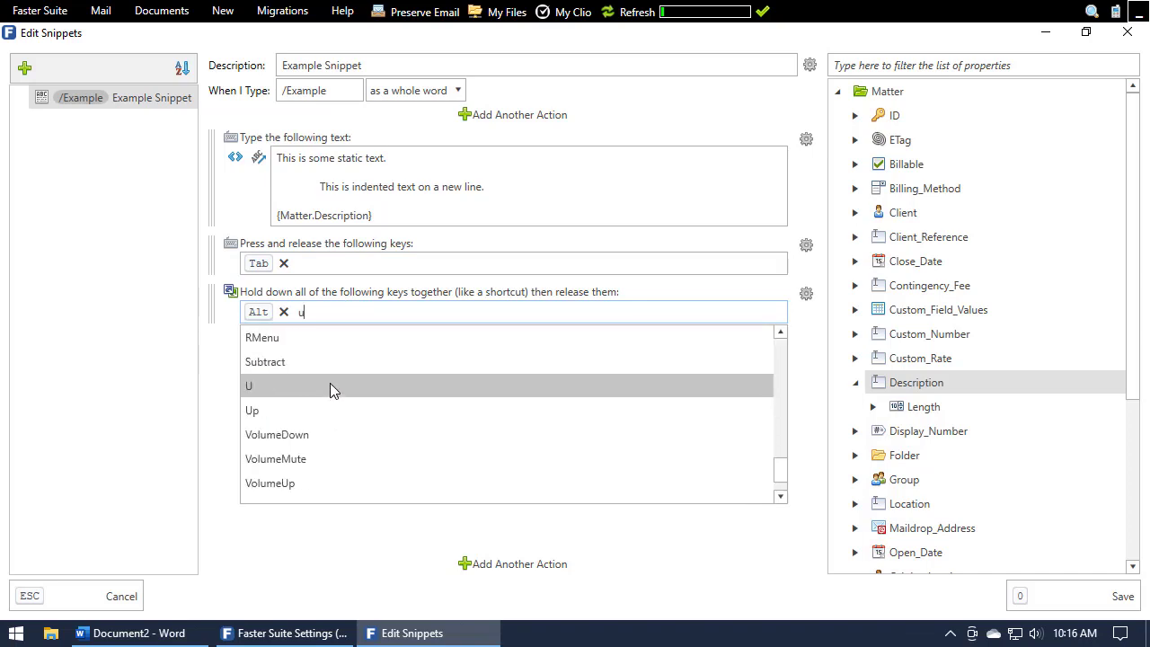
pyautogui.click(329, 386)
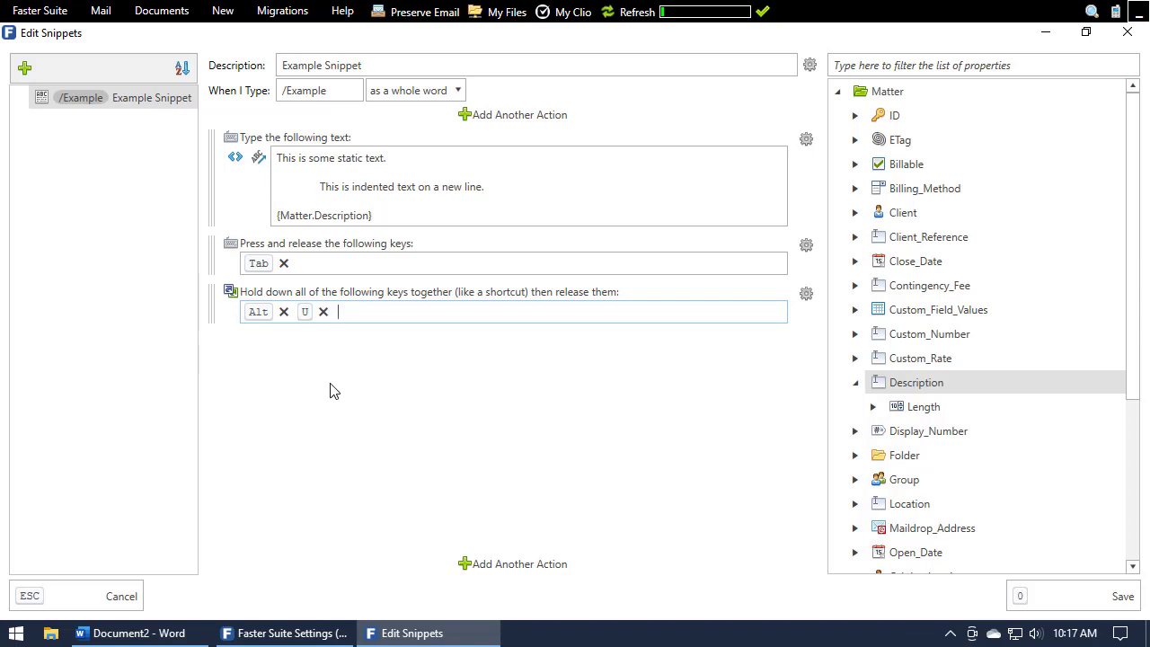
# Save the snippet, and save and close the Faster Suite settings.
pyautogui.click(1033, 599)
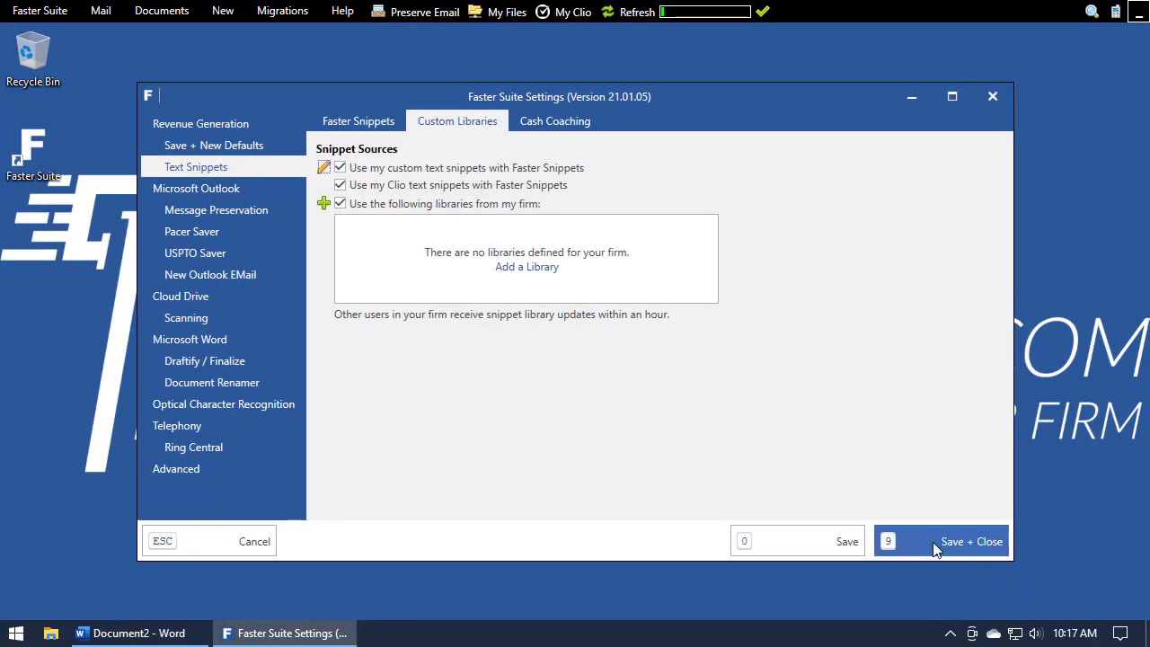
pyautogui.click(915, 539)
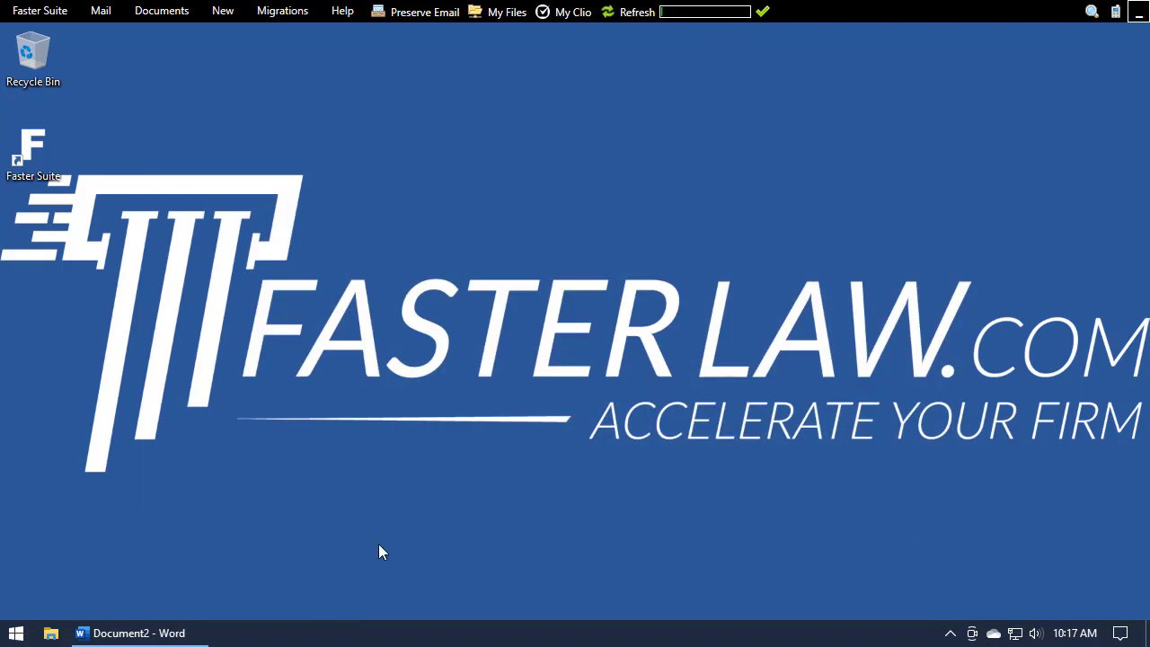
# Switch to the blank Word document and insert the snippet with /example, keeping the preselected internal matter.
pyautogui.click(150, 633)
pyautogui.write('/e')
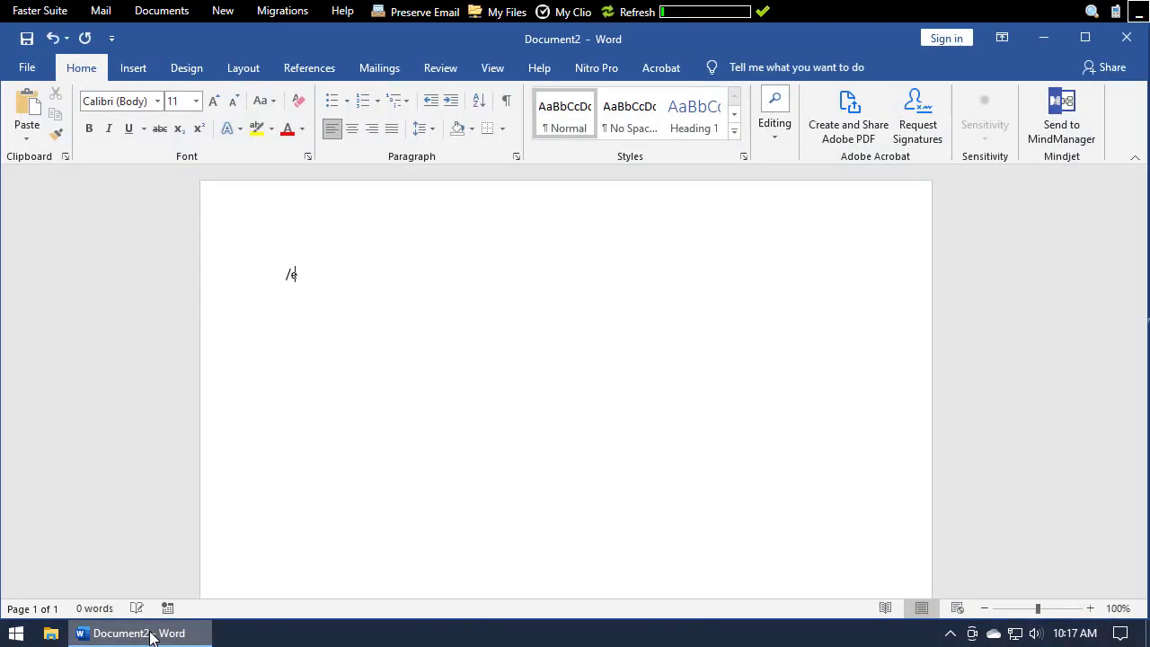
pyautogui.write('xample')
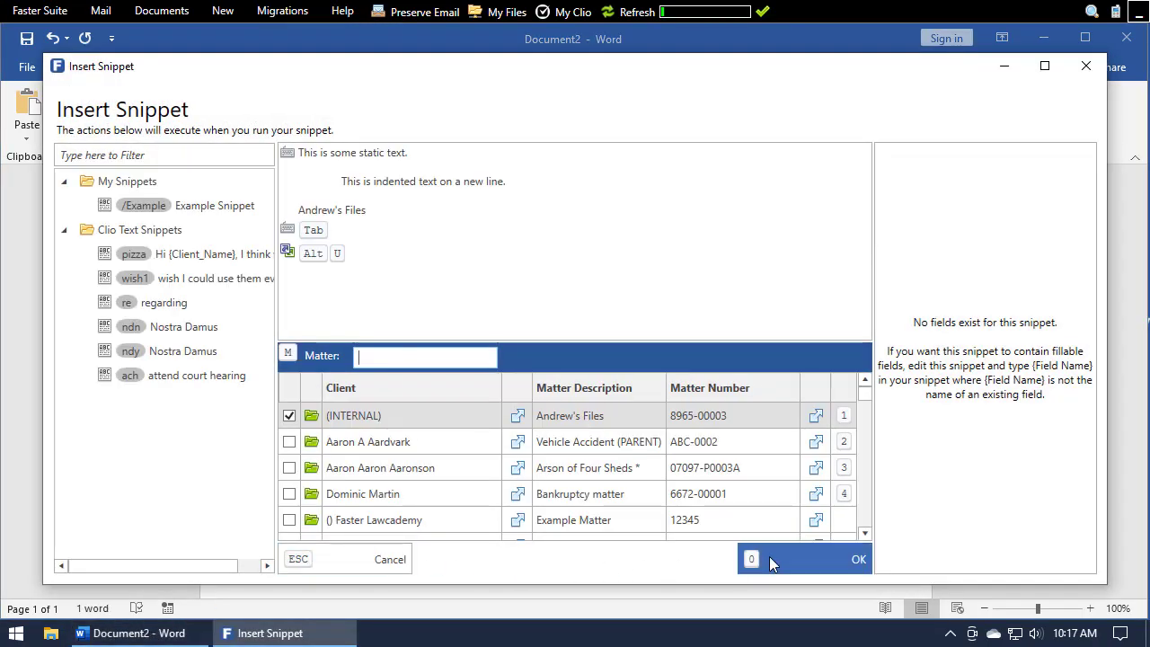
pyautogui.click(769, 557)
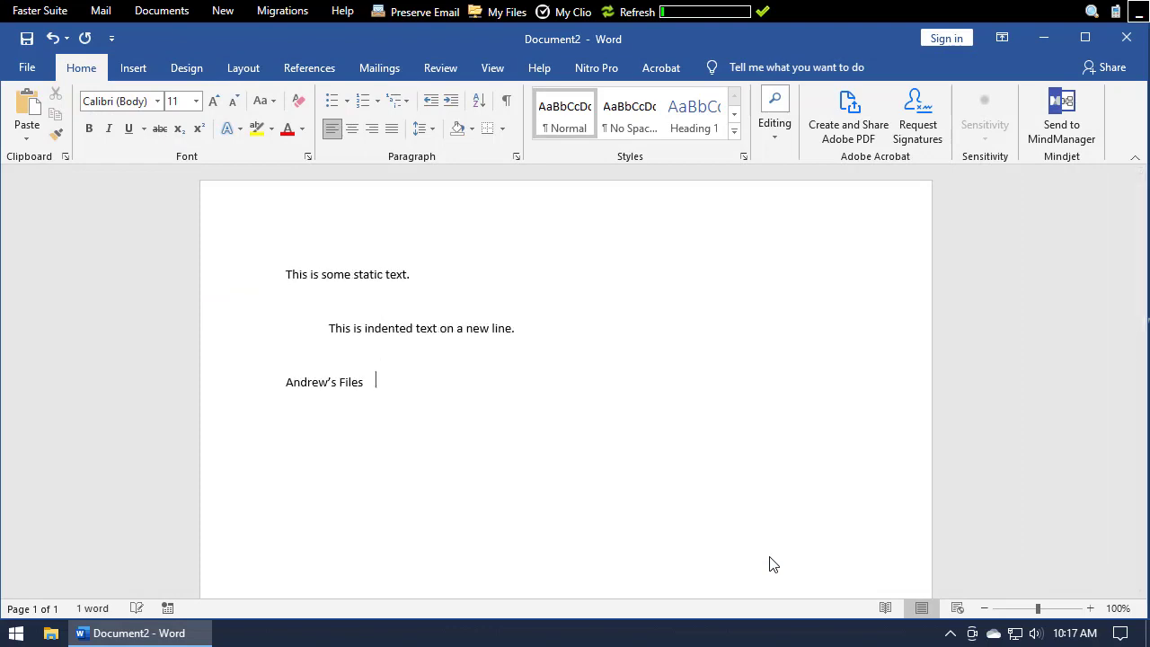